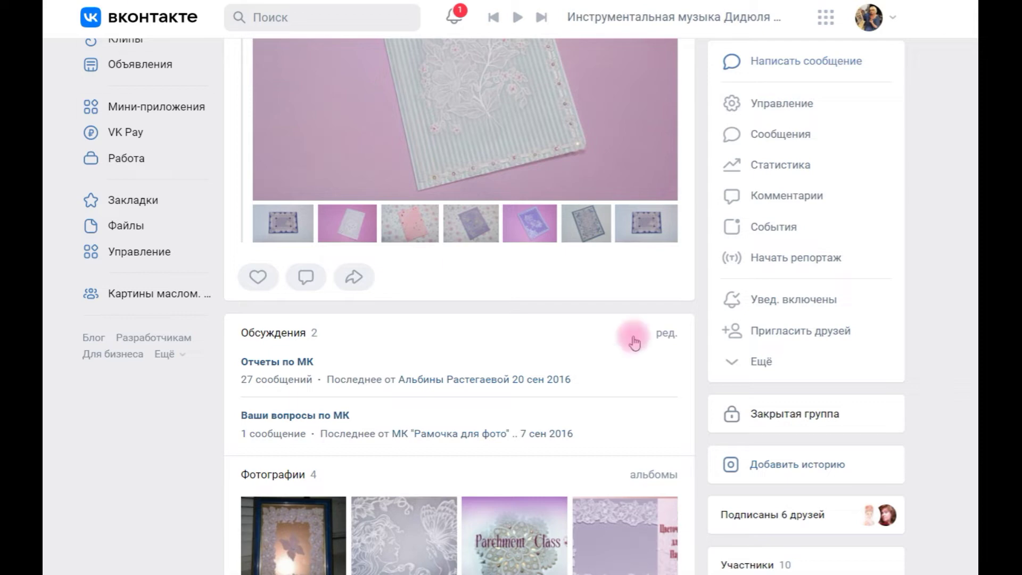
Step: Open the management settings of the parchment craft group from its community page
scroll(620, 319, up, 6)
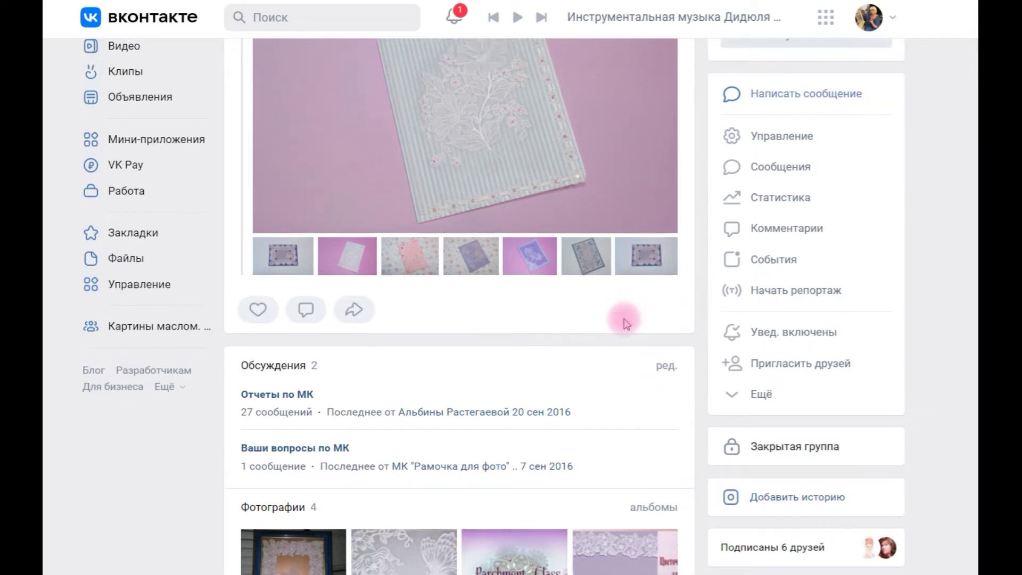
scroll(628, 325, up, 2)
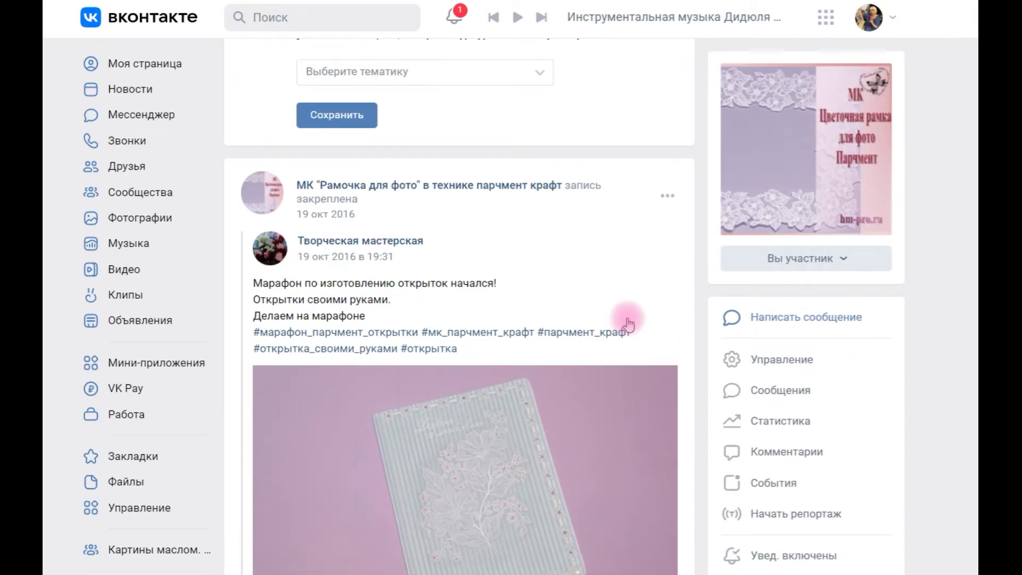
scroll(628, 323, up, 2)
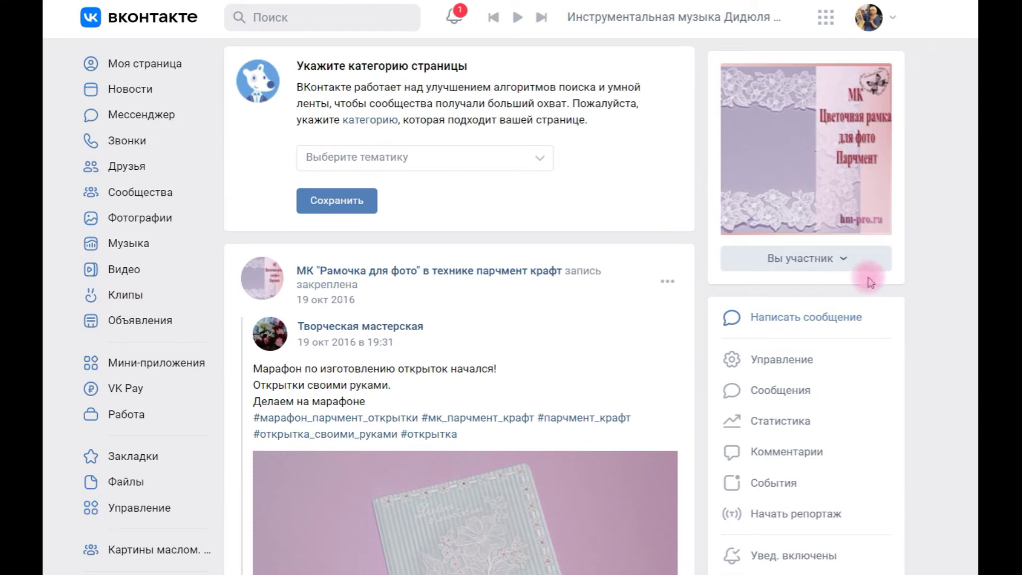
scroll(962, 264, down, 2)
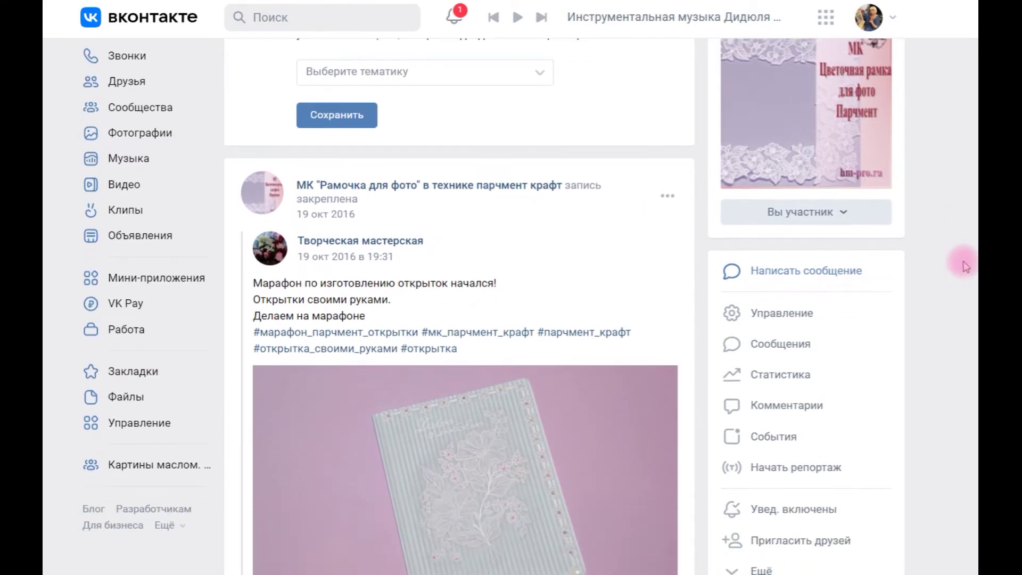
click(775, 322)
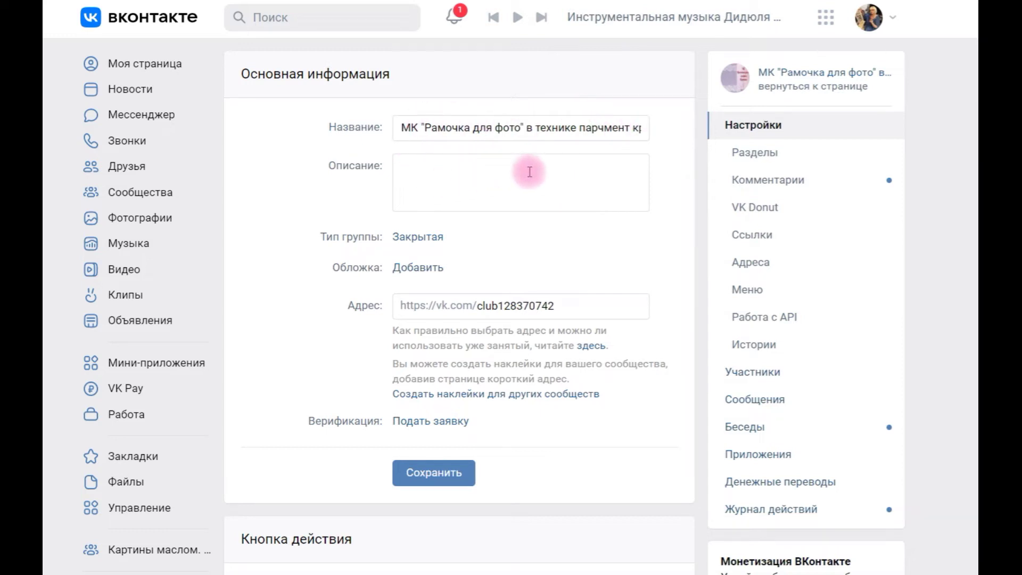
Step: Examine the available group types and the community address in the basic information without changing them
click(426, 242)
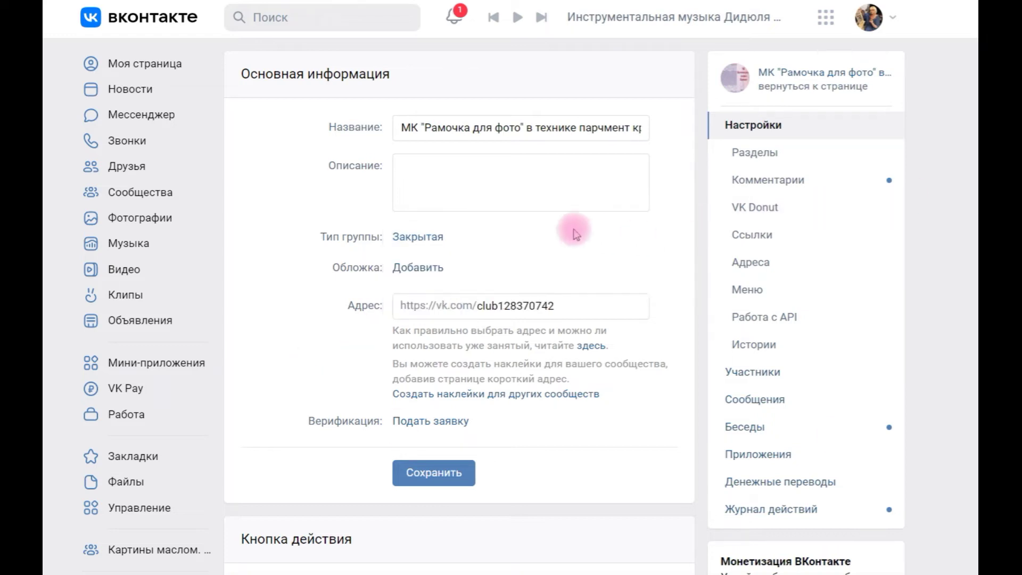
click(410, 240)
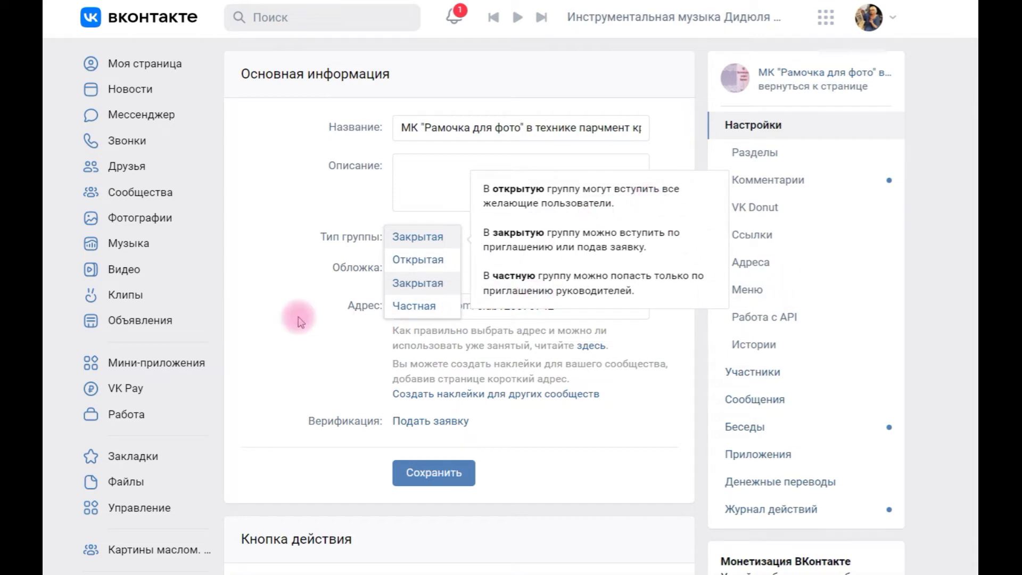
click(267, 351)
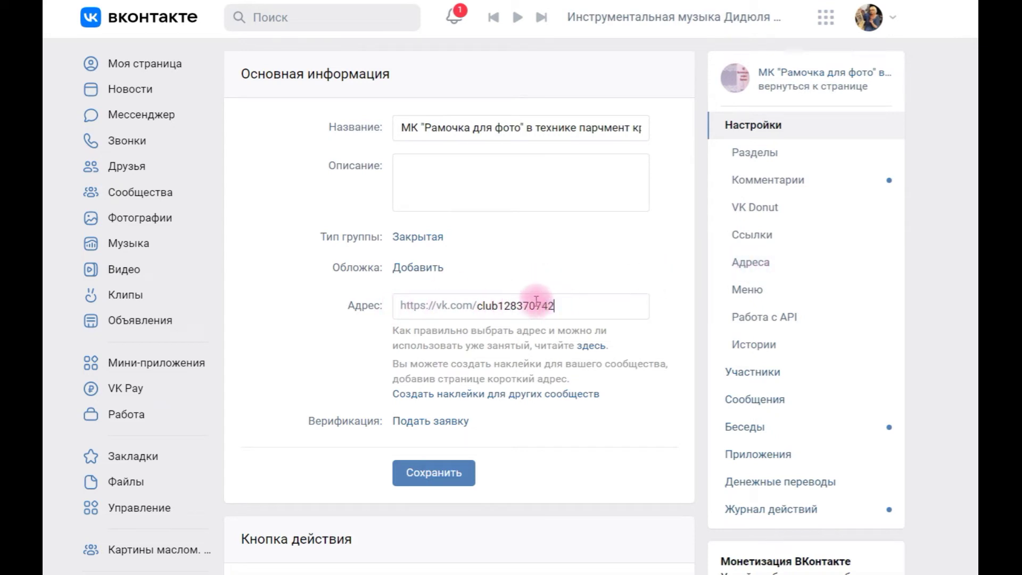
drag(561, 305, 475, 314)
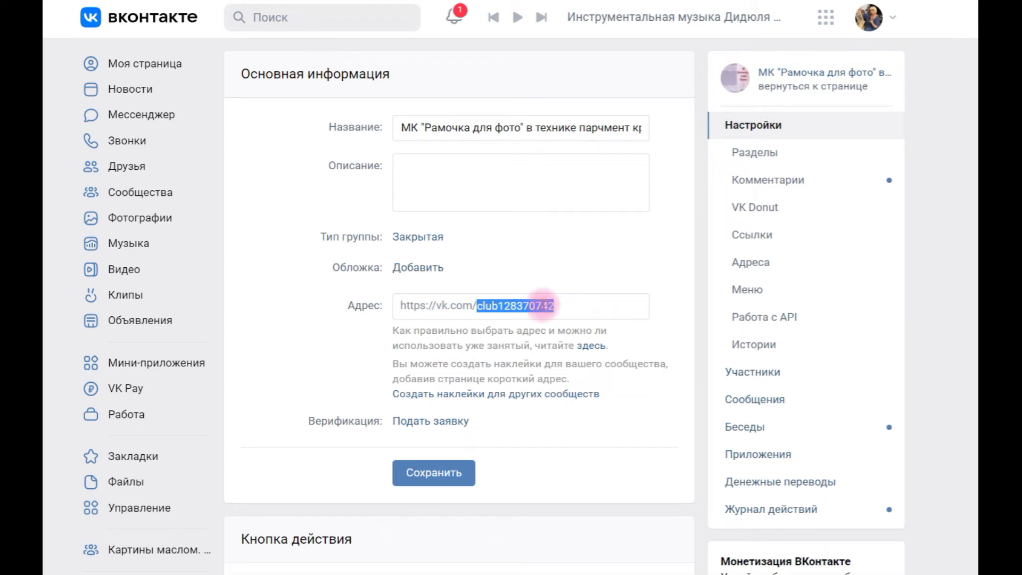
click(599, 311)
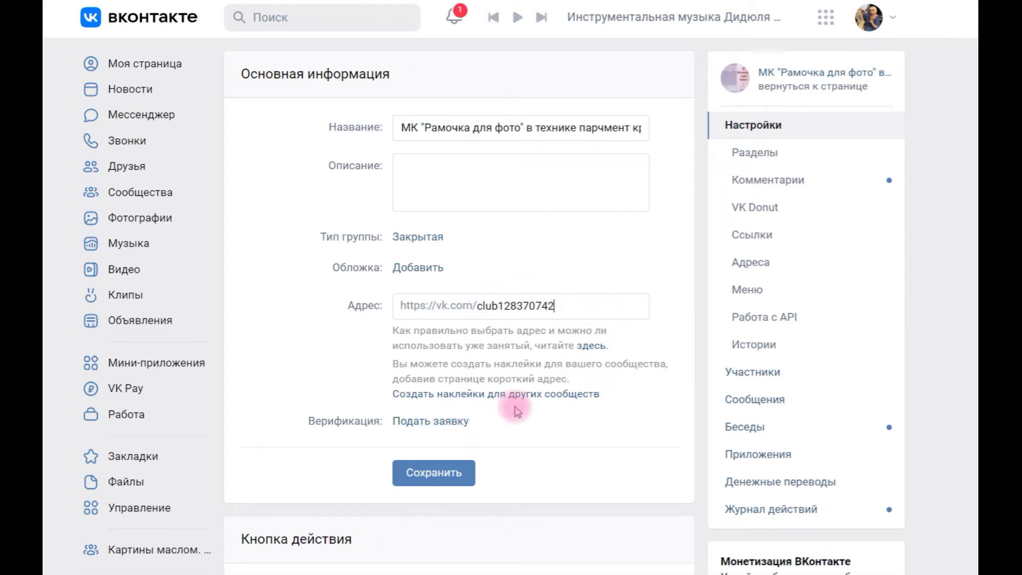
Step: Delete the website address from the community's additional information
scroll(513, 401, down, 3)
scroll(567, 362, down, 2)
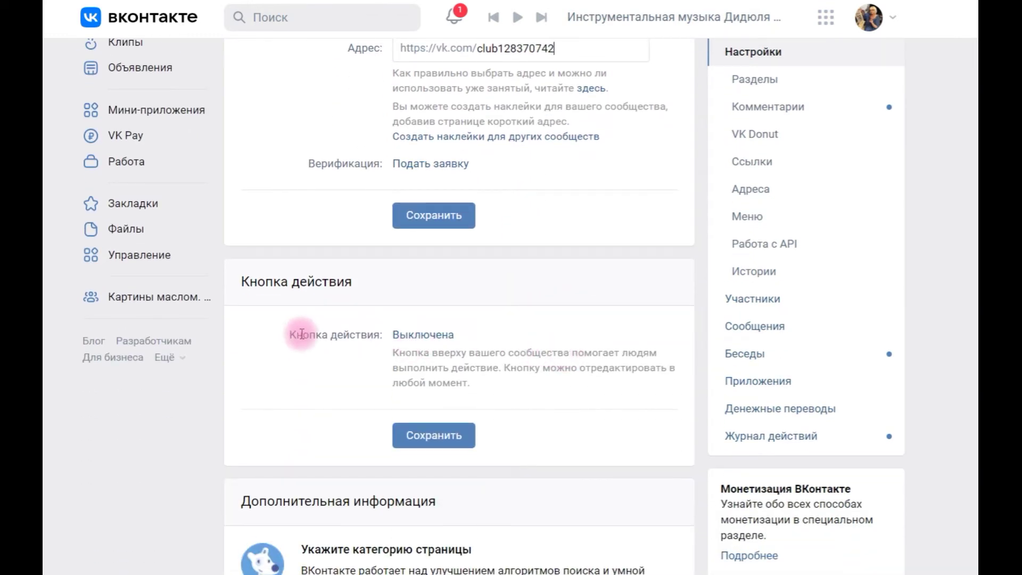
scroll(351, 336, down, 4)
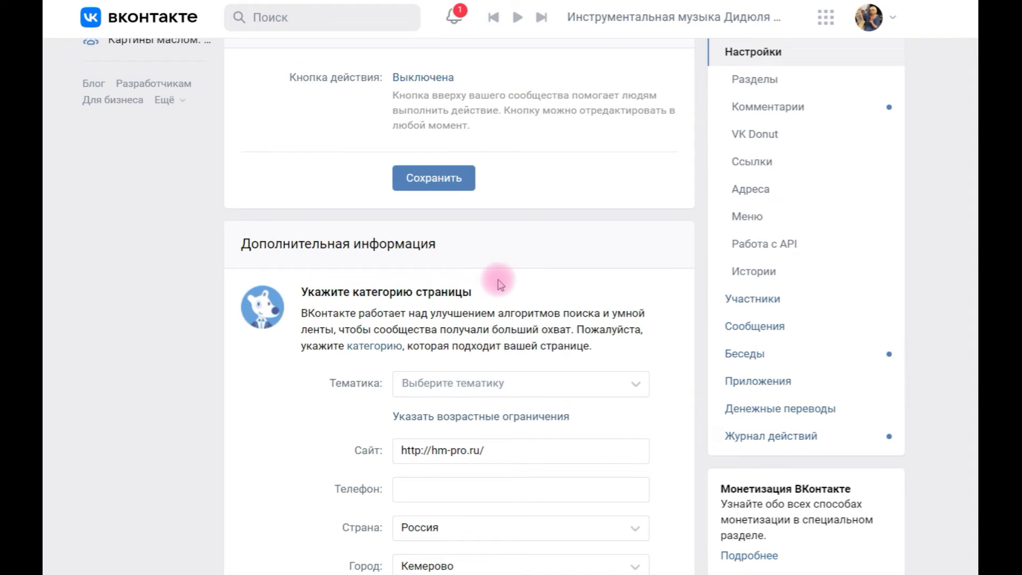
scroll(493, 274, down, 2)
click(495, 362)
drag(494, 361, 392, 364)
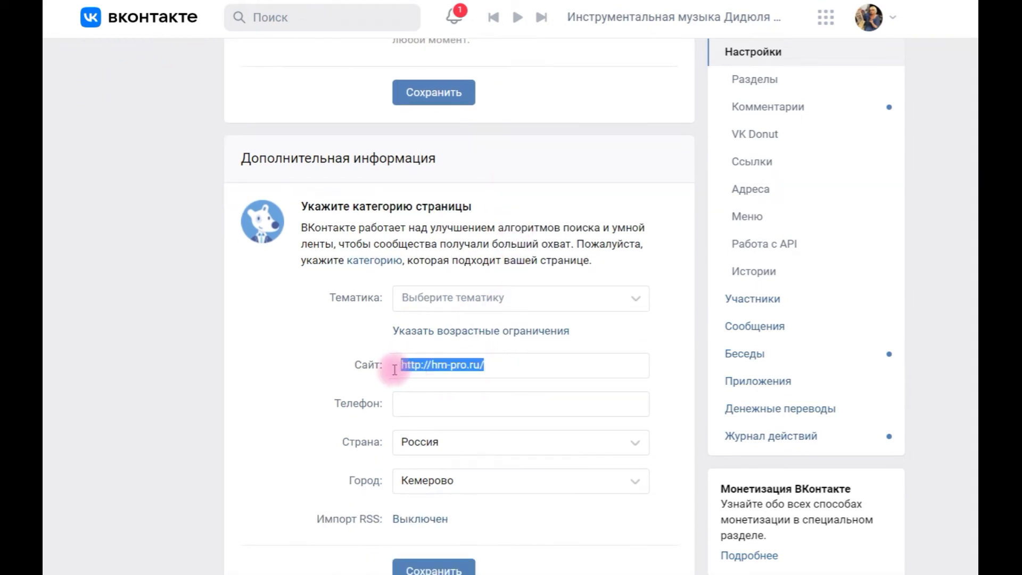
key(BackSpace)
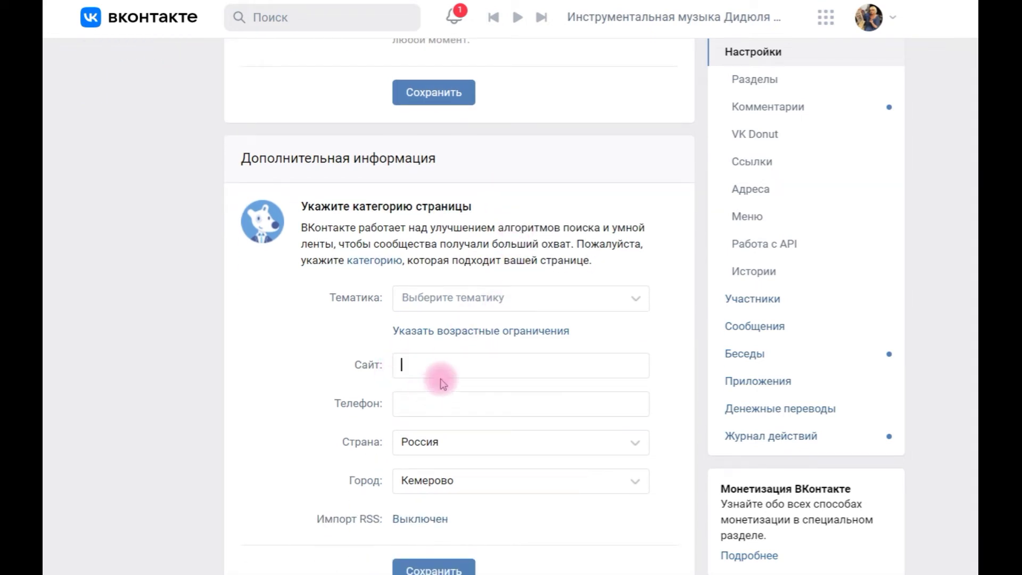
Step: Check the available community topic categories without choosing one, and save the additional information
scroll(441, 377, down, 2)
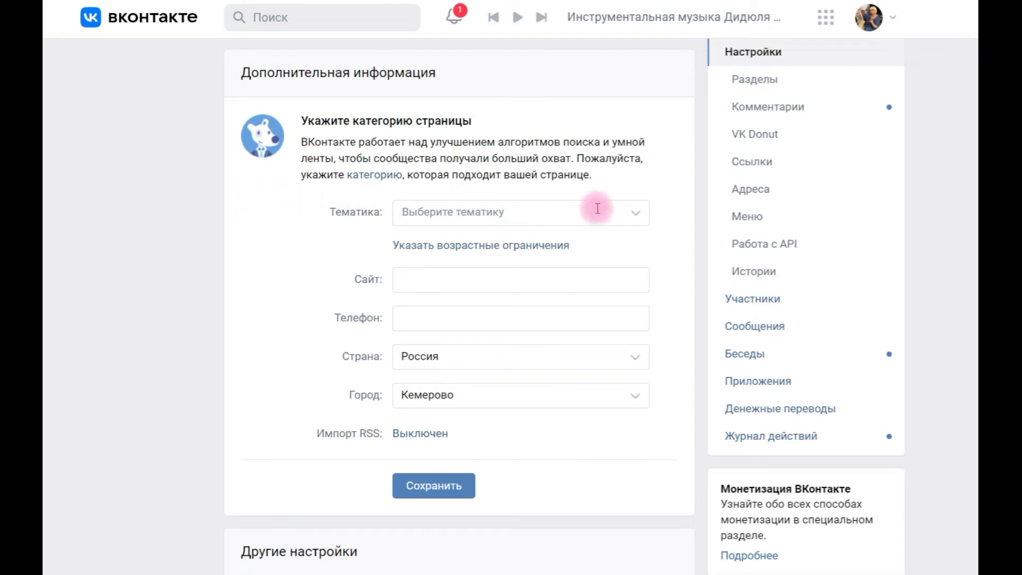
click(632, 217)
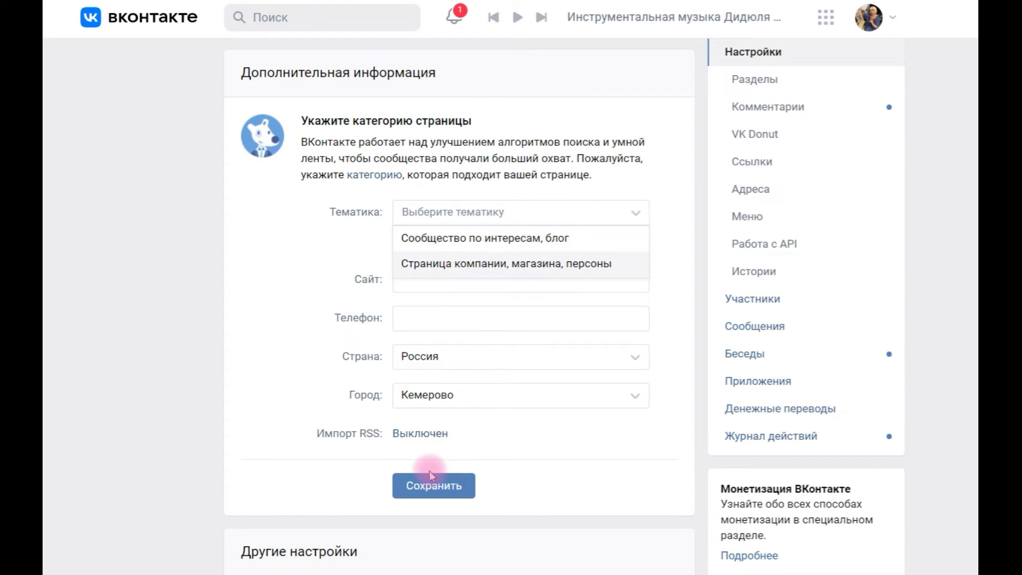
scroll(506, 440, down, 2)
click(450, 383)
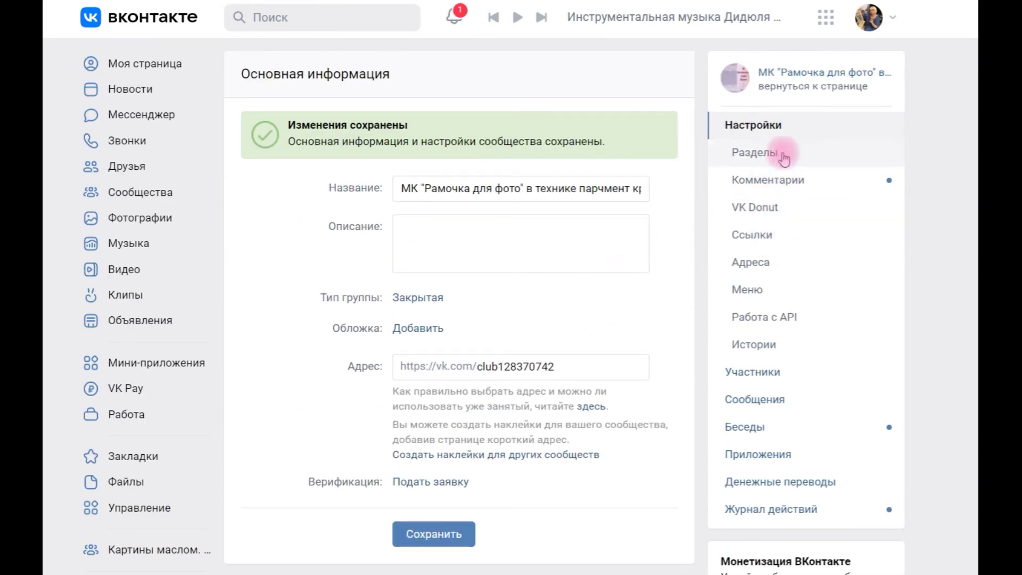
Step: Look through the community's comments, links, addresses, menu and stories settings
click(773, 181)
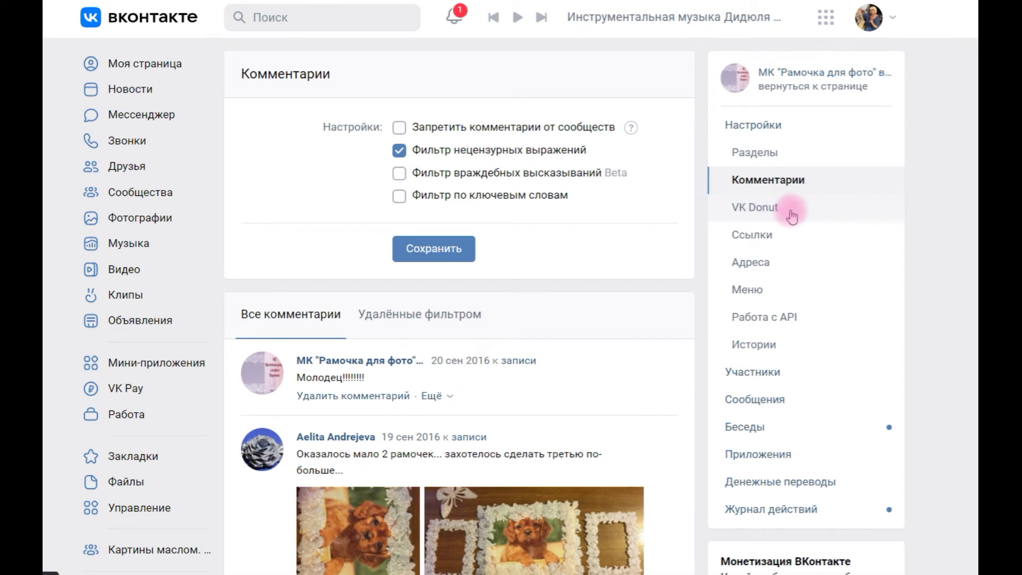
click(776, 237)
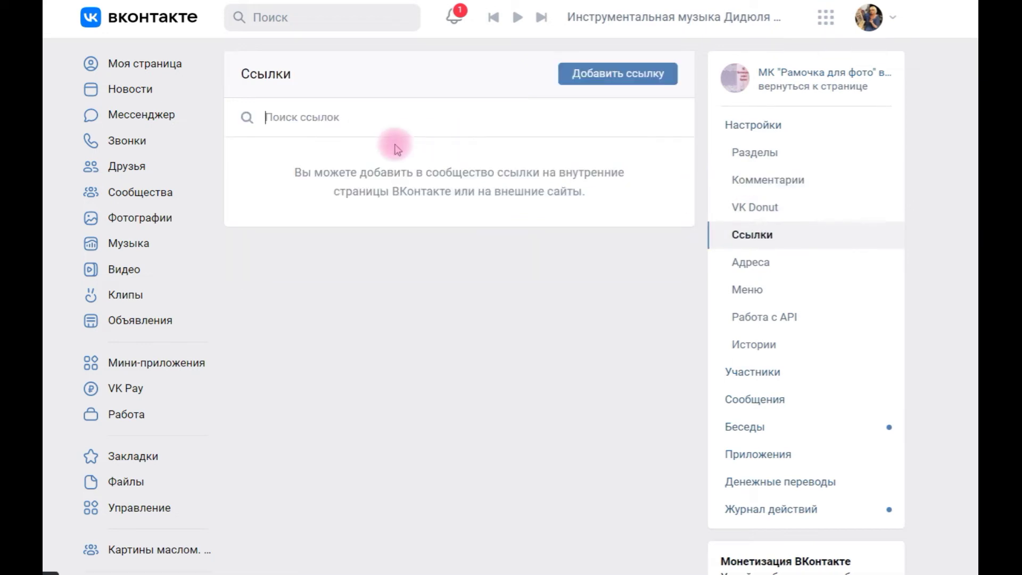
scroll(846, 314, down, 4)
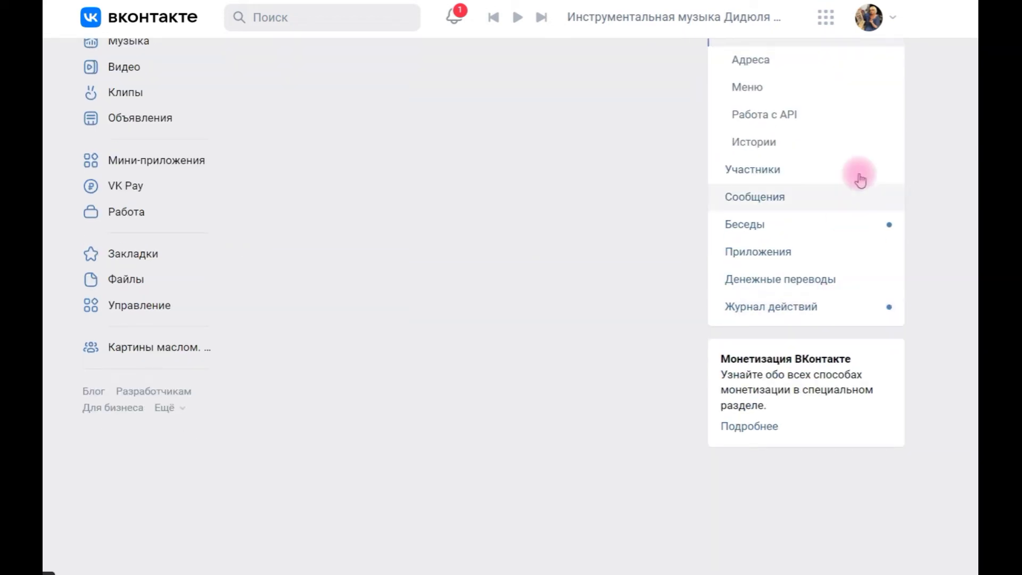
scroll(684, 285, up, 4)
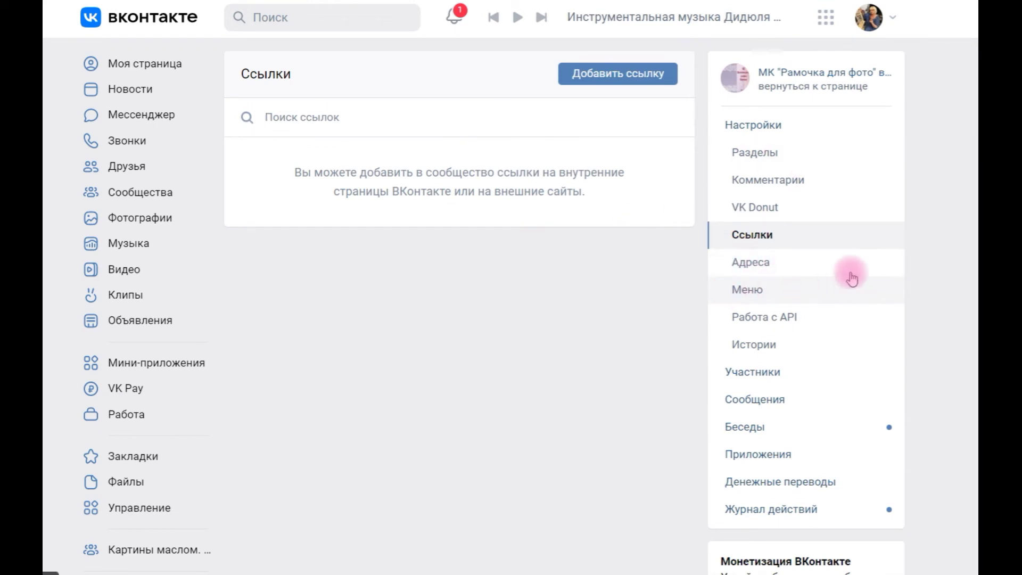
click(769, 264)
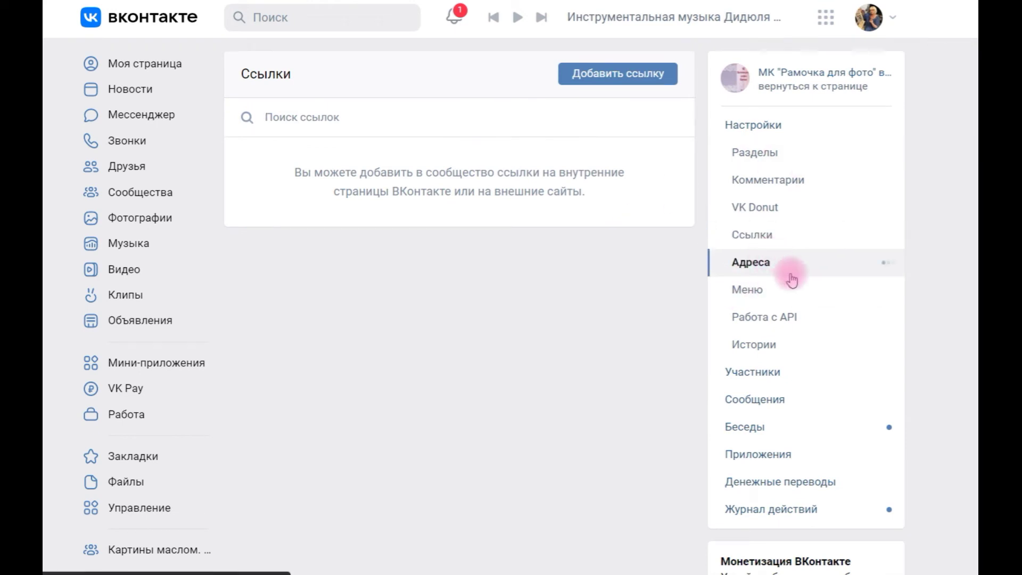
click(766, 287)
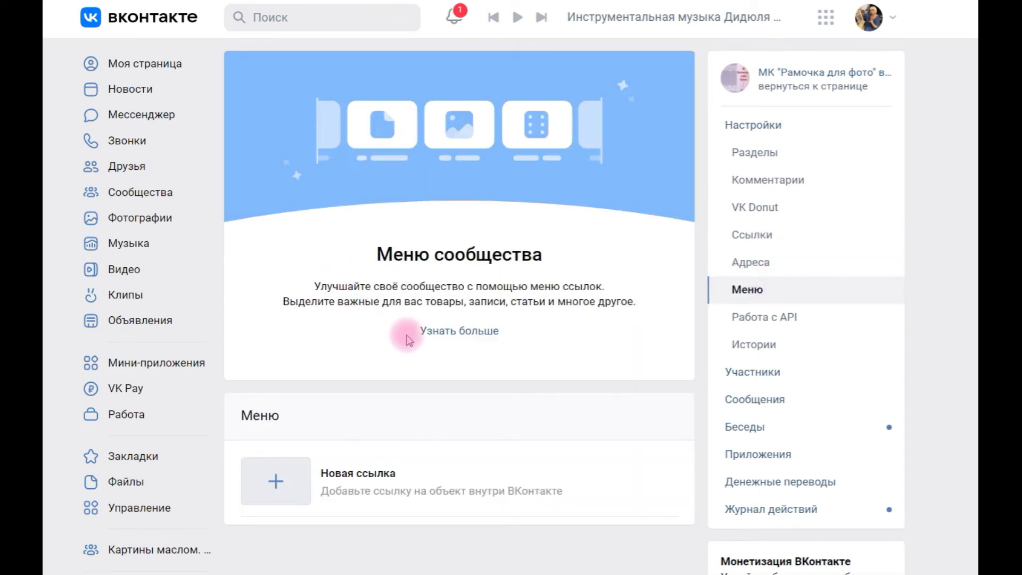
click(770, 347)
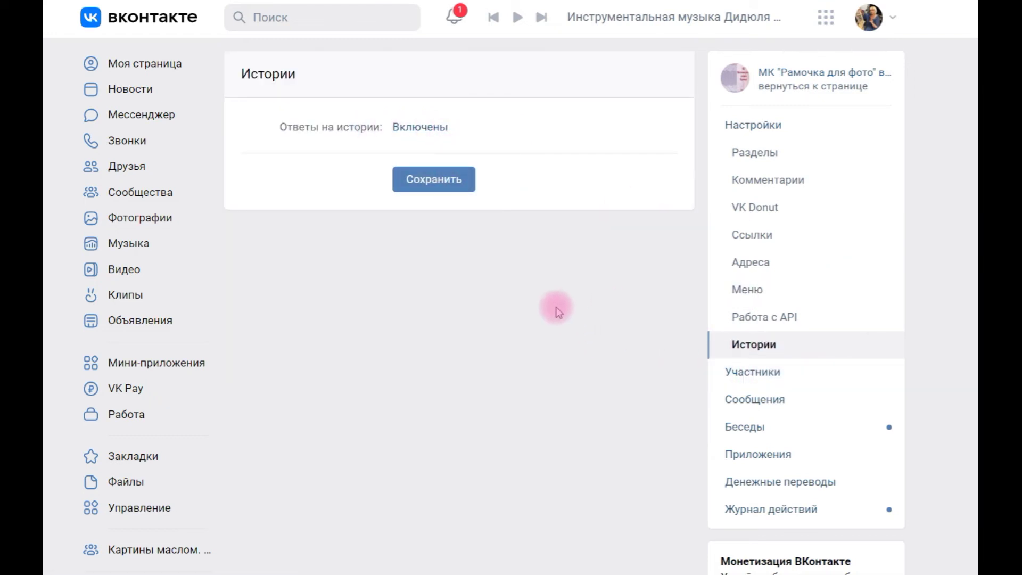
Step: Review the community's member list with its invitation link, and view the community chats section
click(761, 372)
scroll(766, 176, down, 10)
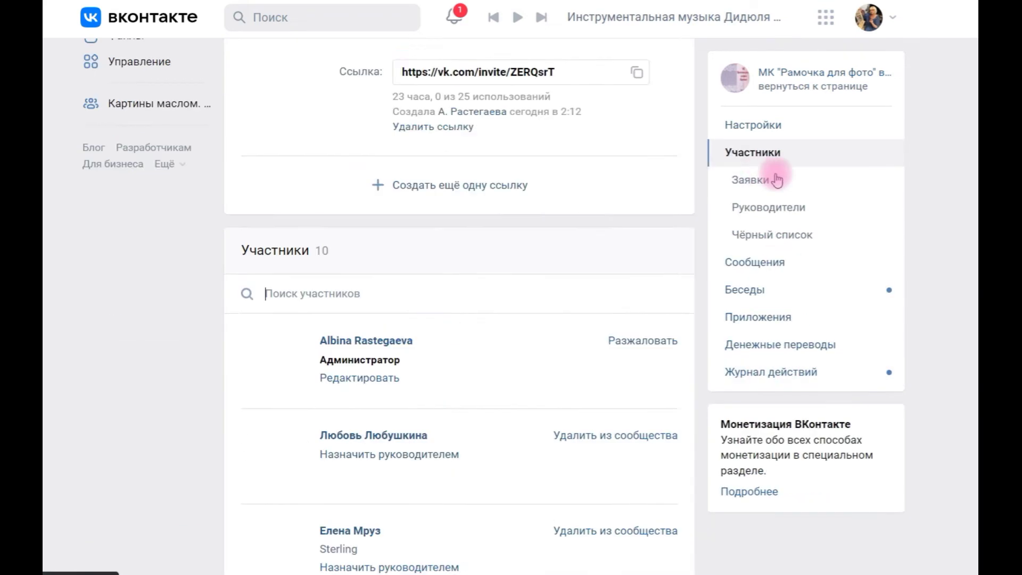
scroll(740, 346, up, 5)
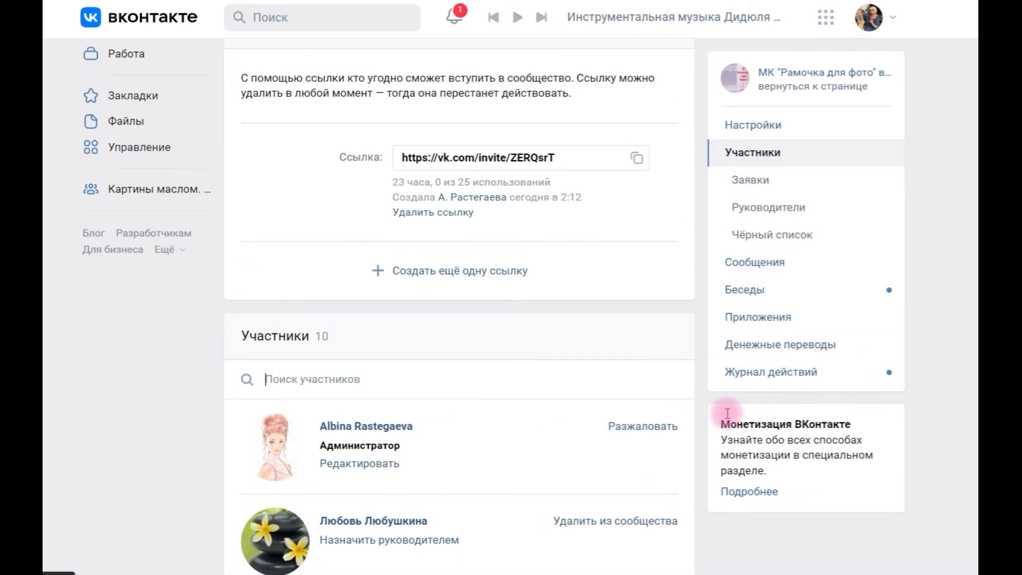
click(765, 296)
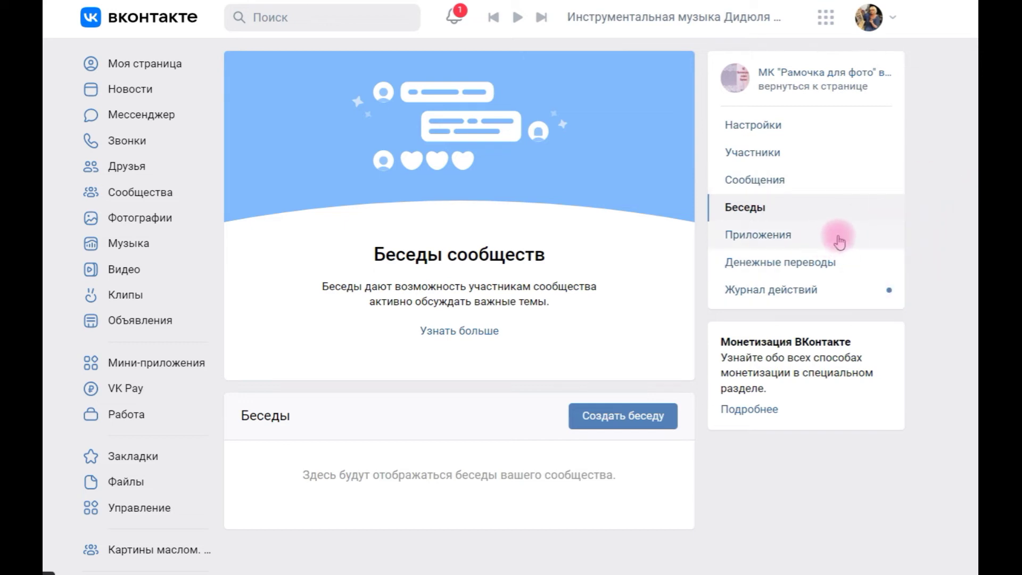
Step: Return to the community page, review the conditions and page types for converting the group into a page, and cancel the conversion
click(831, 79)
scroll(830, 79, down, 10)
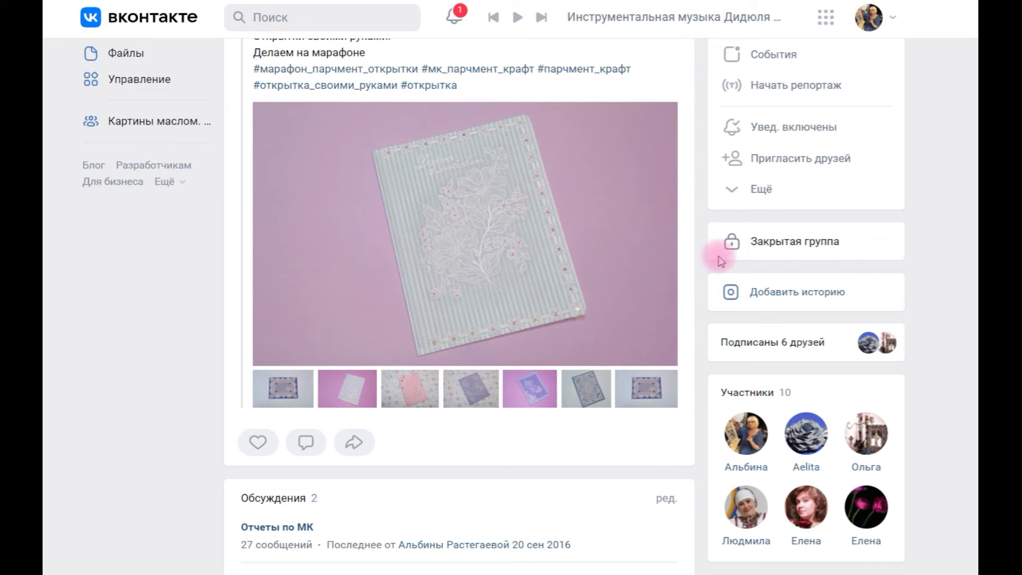
click(736, 192)
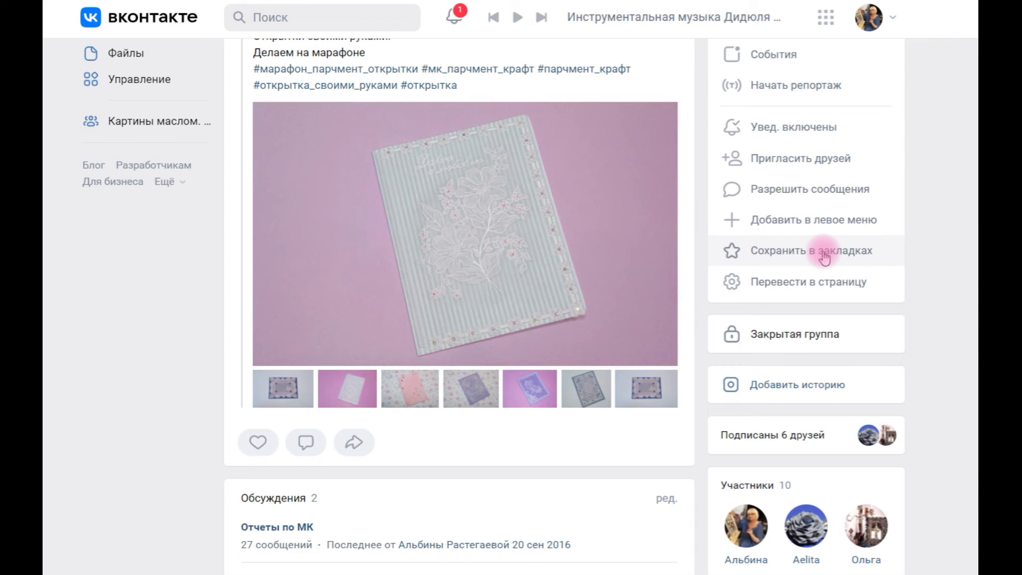
click(847, 290)
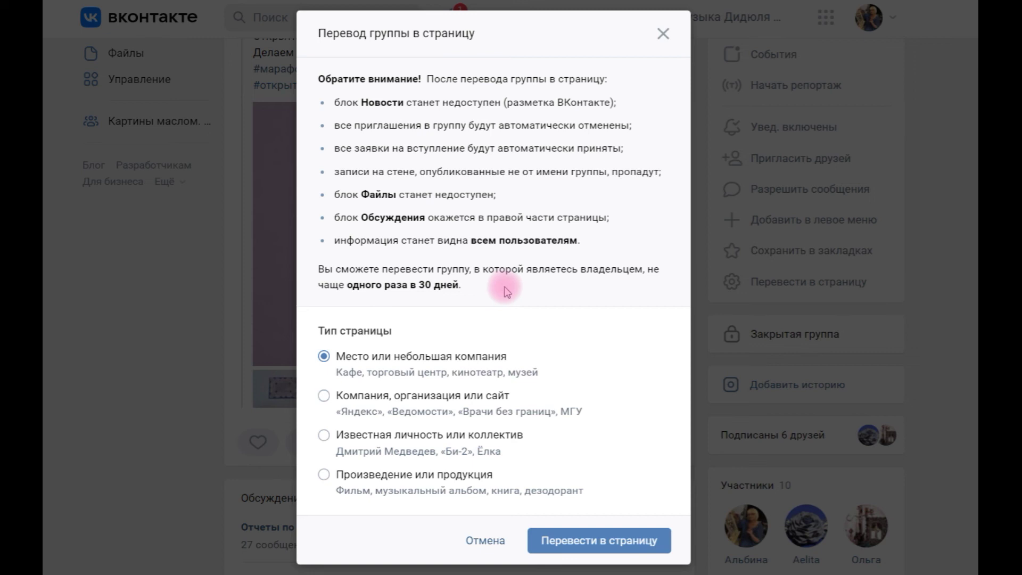
scroll(502, 290, down, 1)
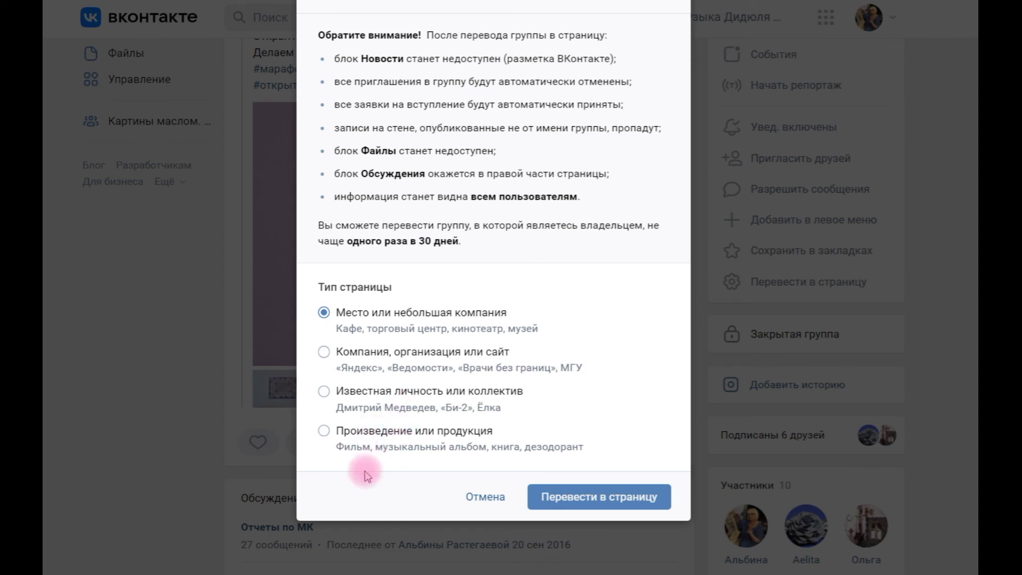
click(487, 497)
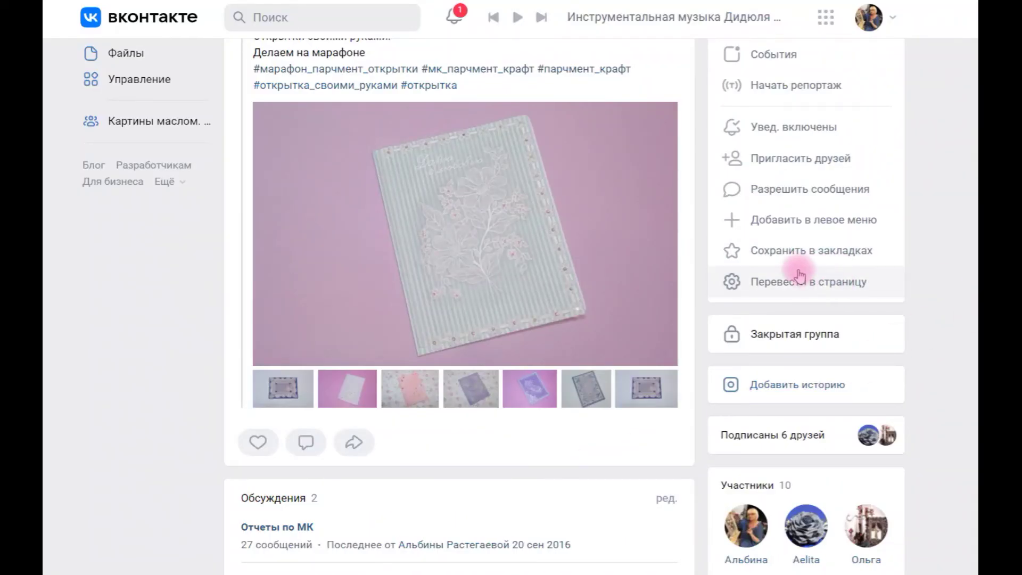
Step: Browse the photos and wall posts on the group's community page
scroll(745, 255, down, 5)
scroll(579, 205, down, 5)
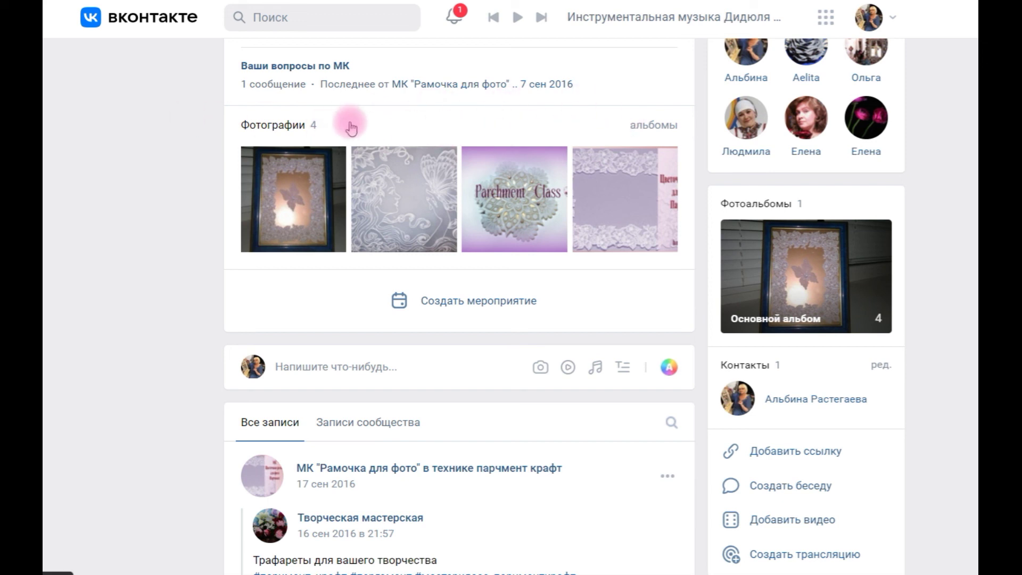
scroll(521, 166, down, 20)
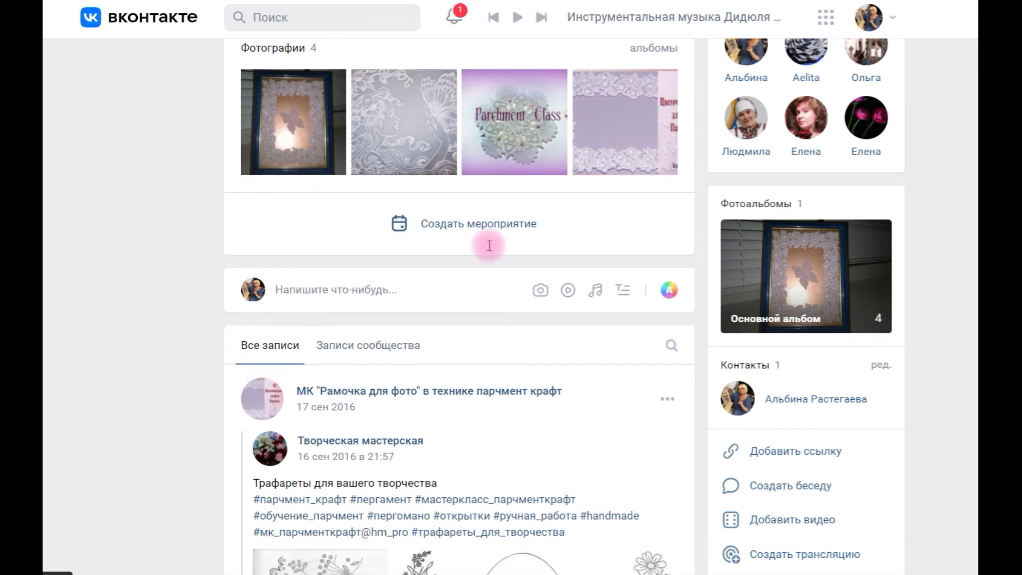
scroll(534, 231, down, 3)
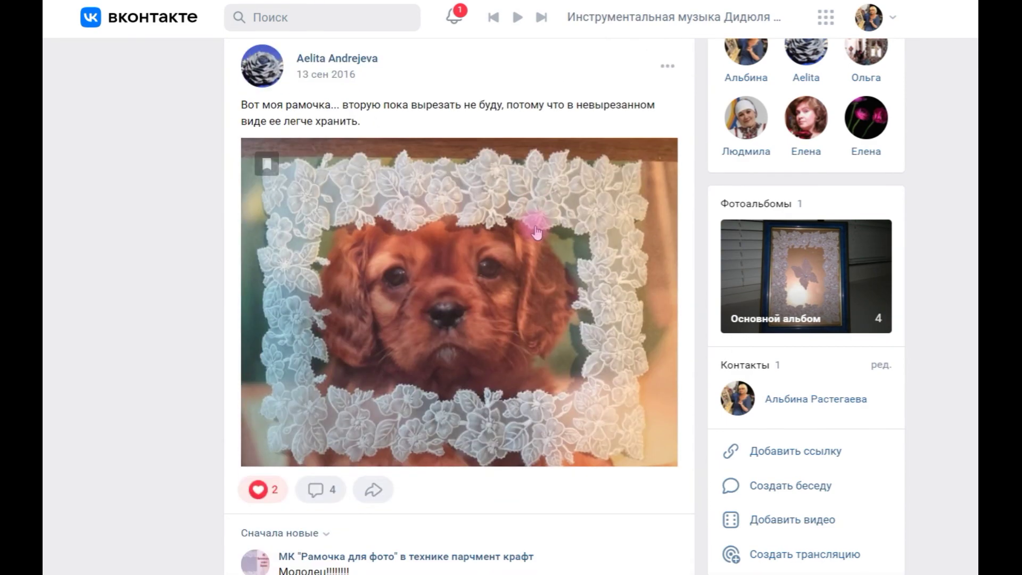
Step: Look through the group's older wall posts from September 2016 and return to the community page's header and category prompt
scroll(536, 231, down, 20)
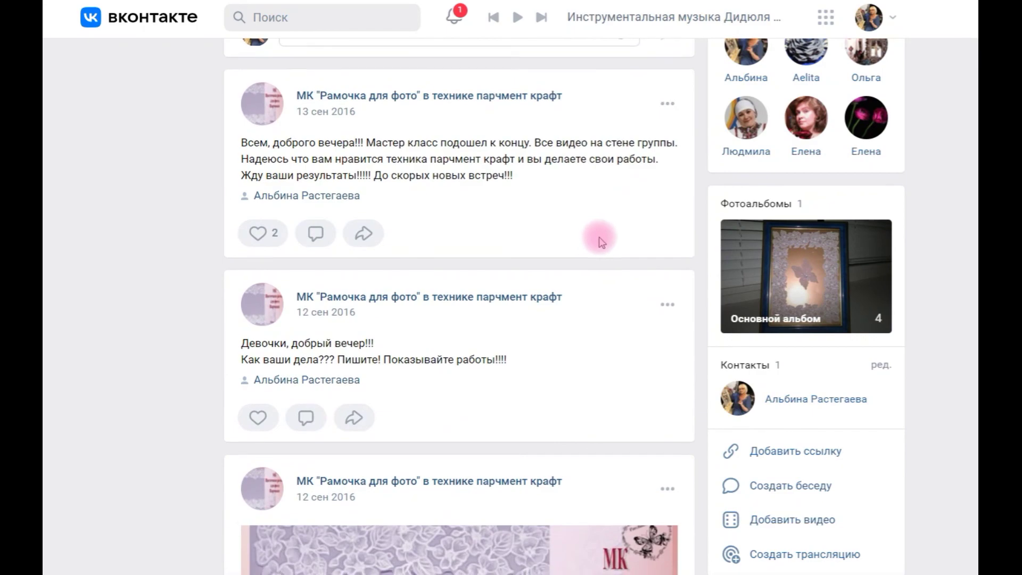
scroll(307, 118, down, 5)
scroll(515, 229, down, 5)
scroll(539, 217, up, 15)
scroll(538, 216, up, 3)
scroll(539, 215, up, 6)
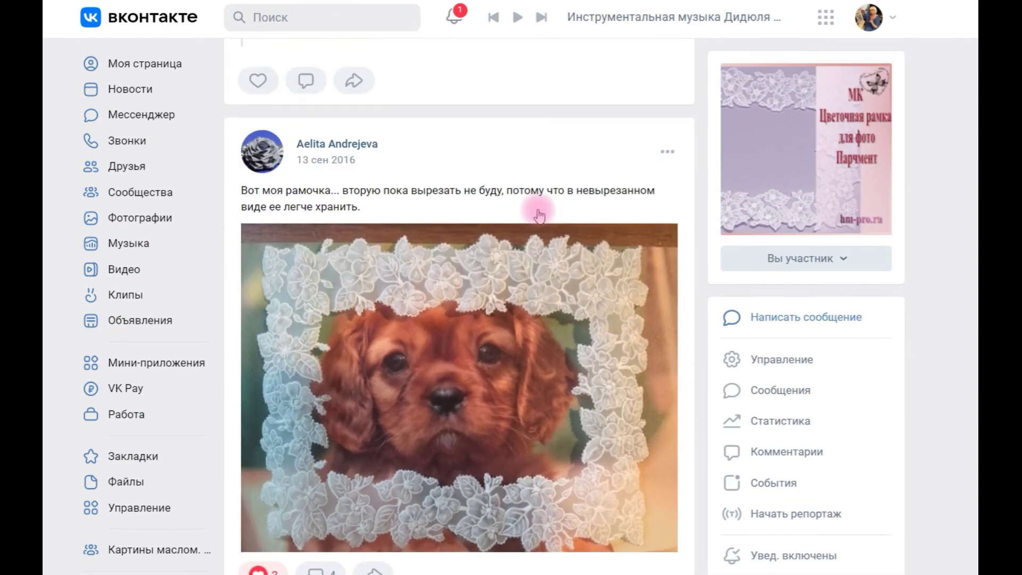
scroll(584, 203, up, 6)
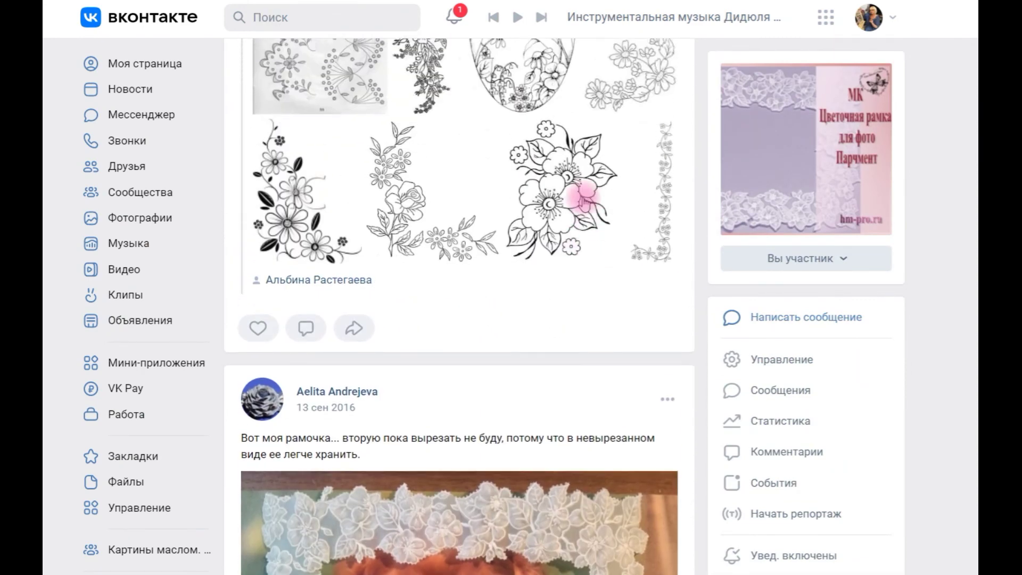
scroll(584, 202, up, 7)
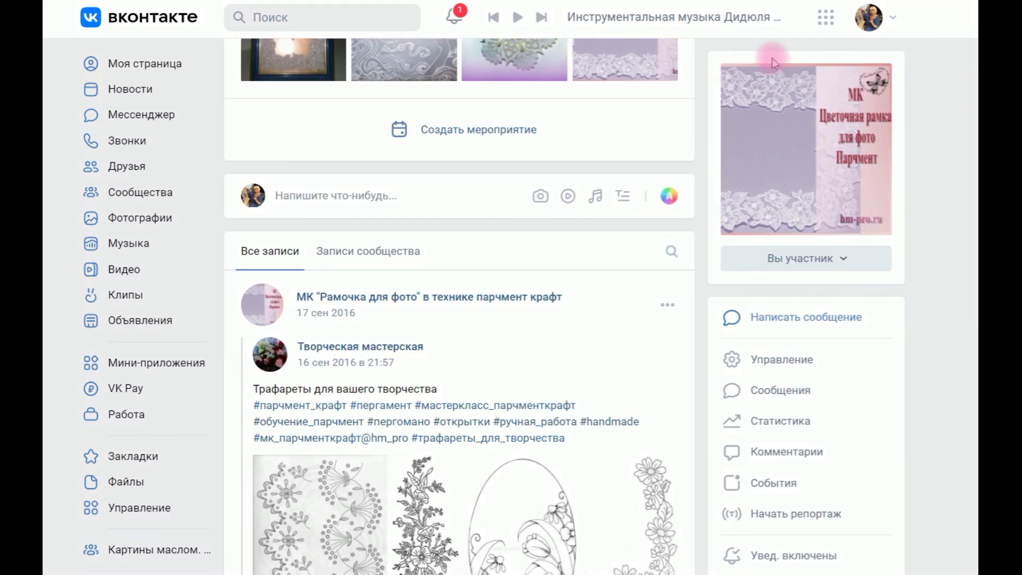
scroll(939, 245, up, 5)
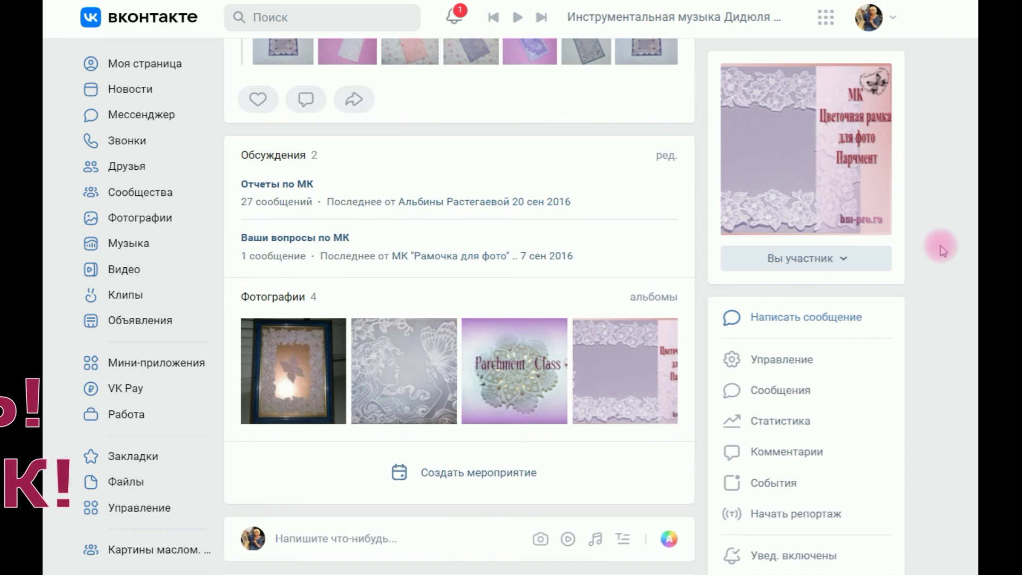
scroll(942, 250, up, 7)
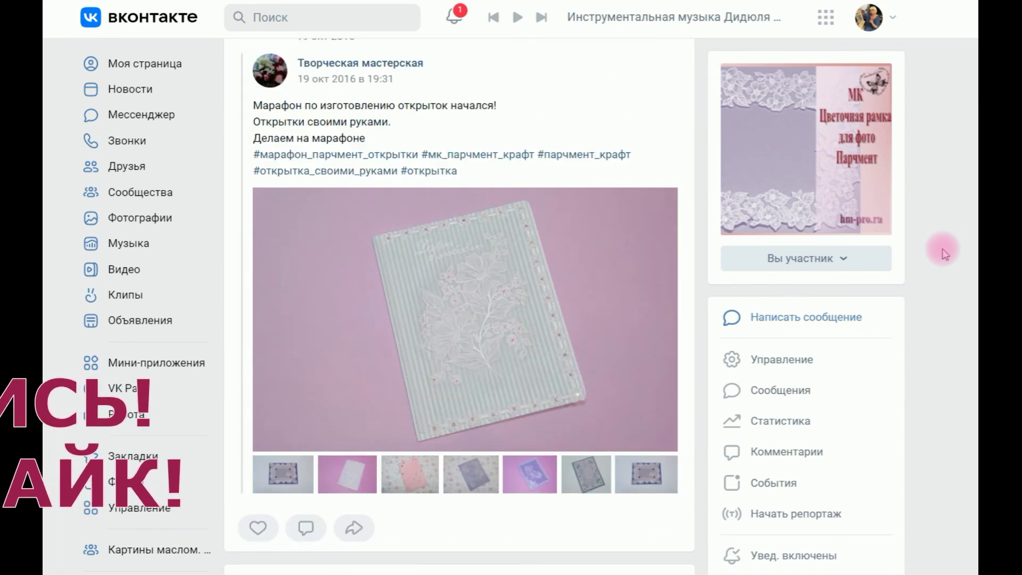
scroll(945, 249, up, 3)
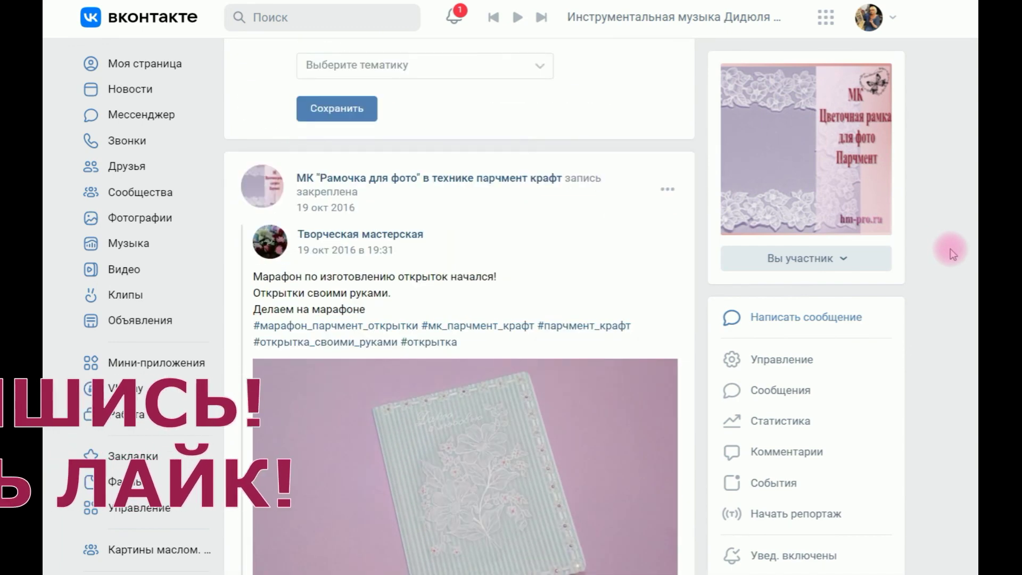
scroll(950, 248, up, 3)
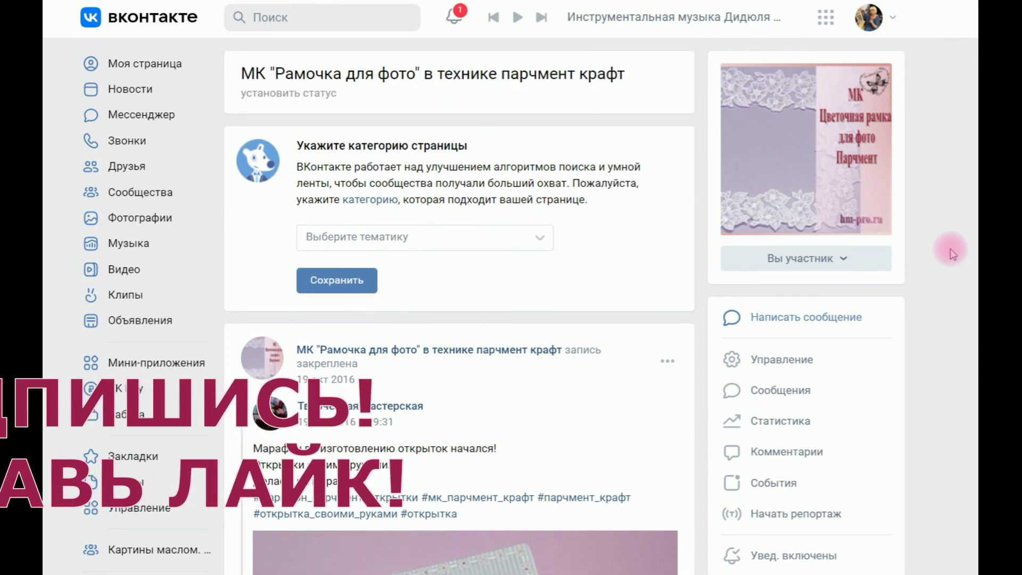